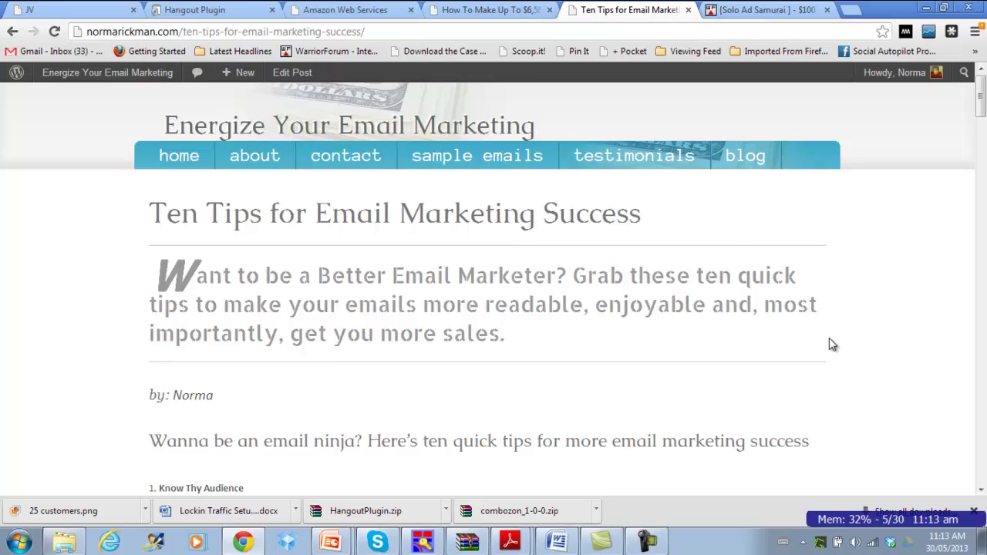
# Open the 'Ten Tips for Email Marketing Success' post in the editor.
pyautogui.scroll(-7, 829, 339)
pyautogui.scroll(-15, 829, 338)
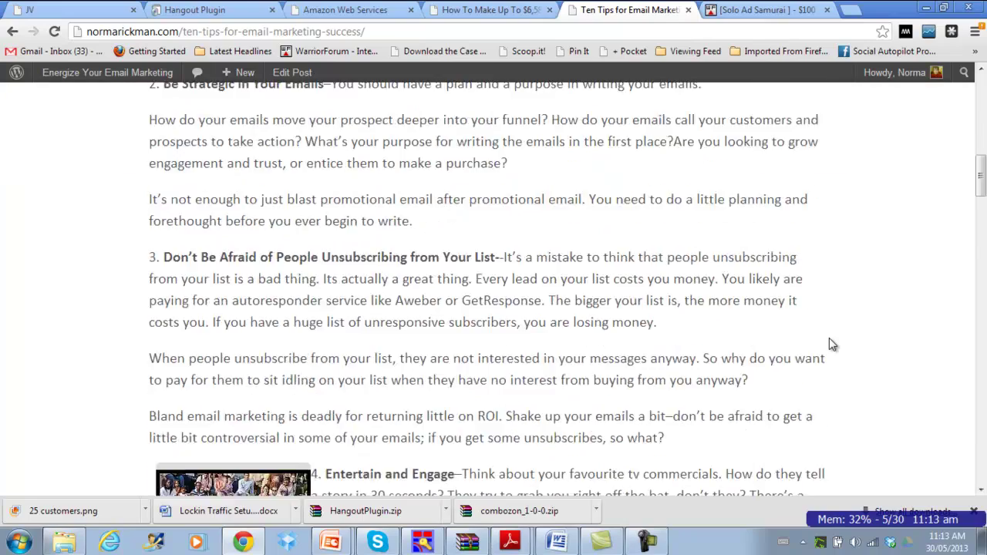
pyautogui.scroll(-13, 831, 344)
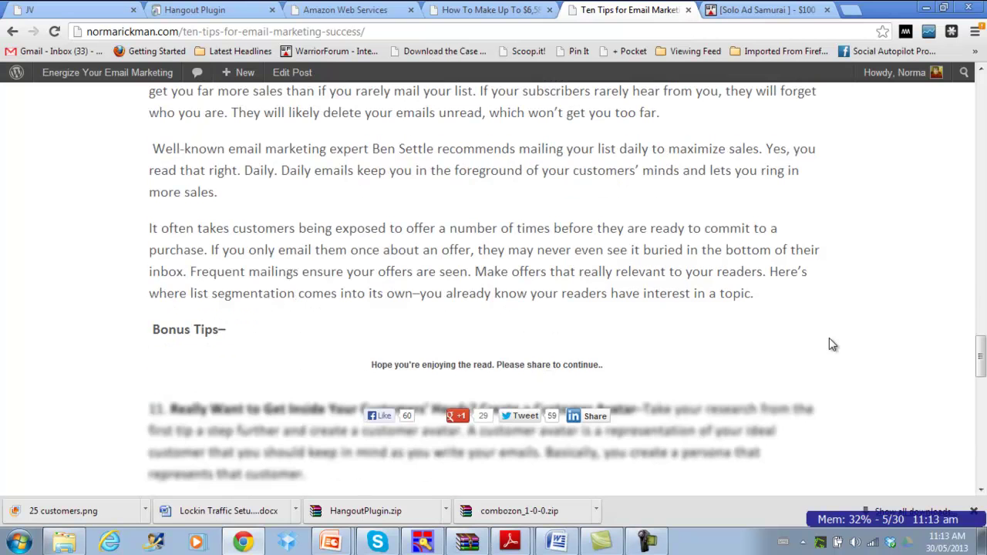
pyautogui.scroll(-2, 831, 344)
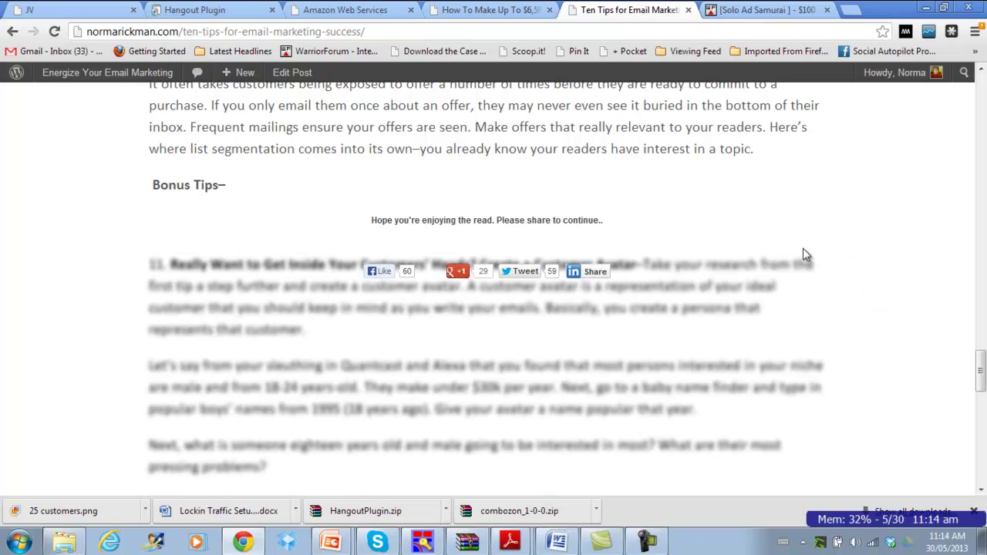
pyautogui.click(289, 77)
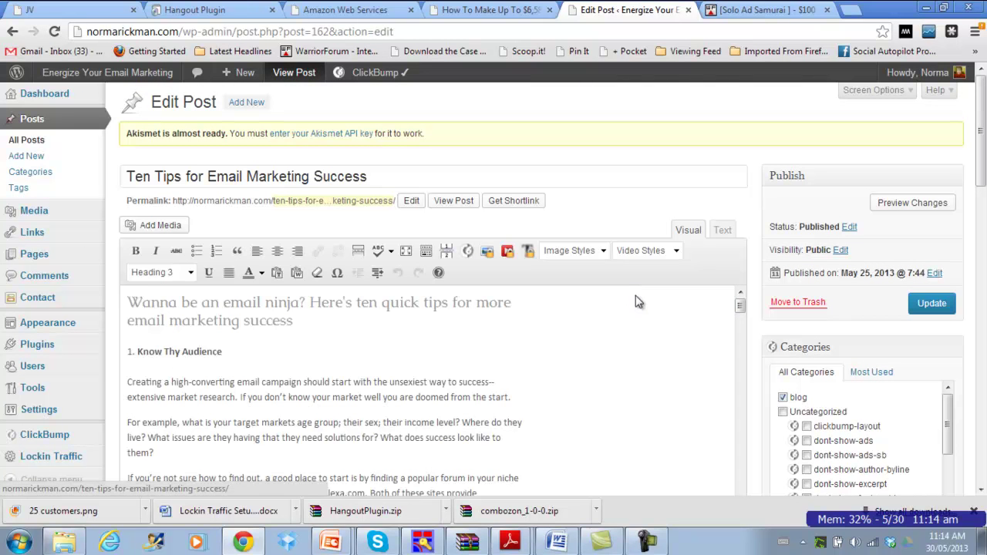
# Select bonus tip 11's text in the Bonus Tips section of the editor.
pyautogui.scroll(-5, 652, 331)
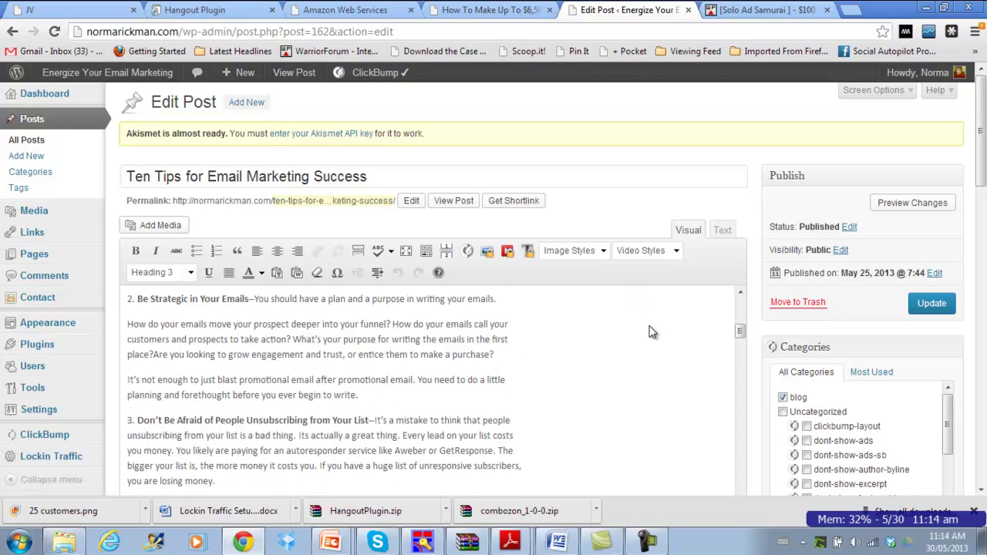
pyautogui.scroll(-15, 652, 331)
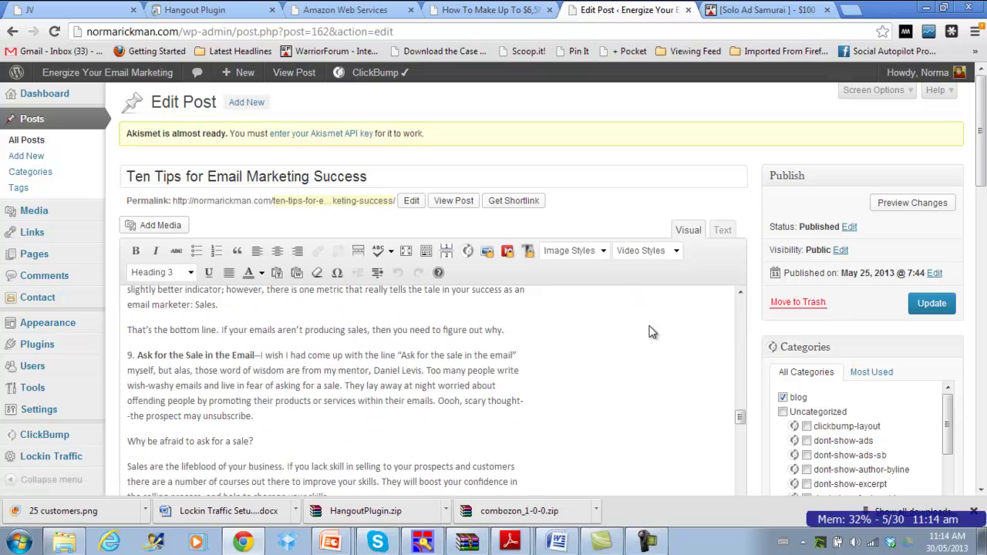
pyautogui.scroll(-8, 652, 331)
pyautogui.scroll(1, 652, 331)
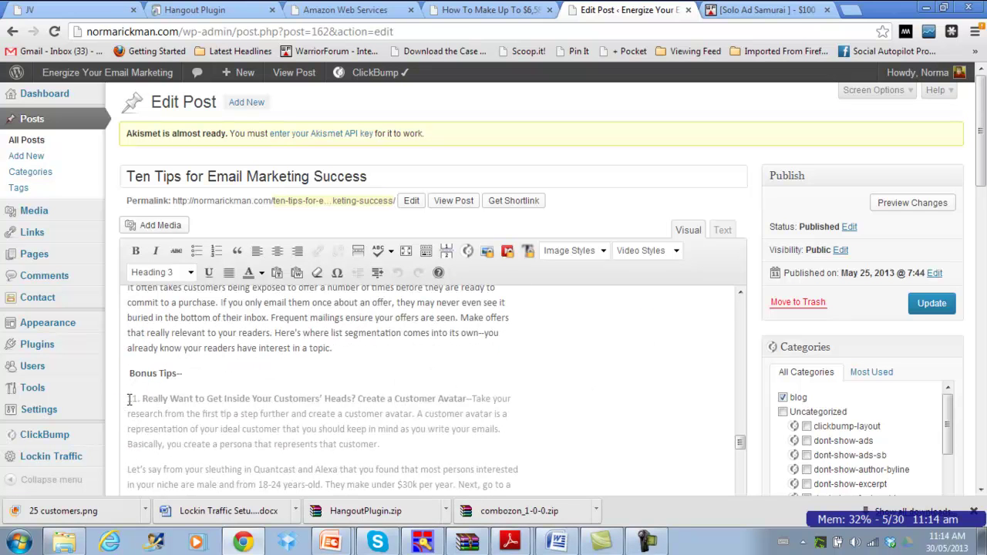
pyautogui.moveTo(127, 398); pyautogui.dragTo(665, 301)
pyautogui.scroll(1, 665, 301)
pyautogui.scroll(5, 689, 303)
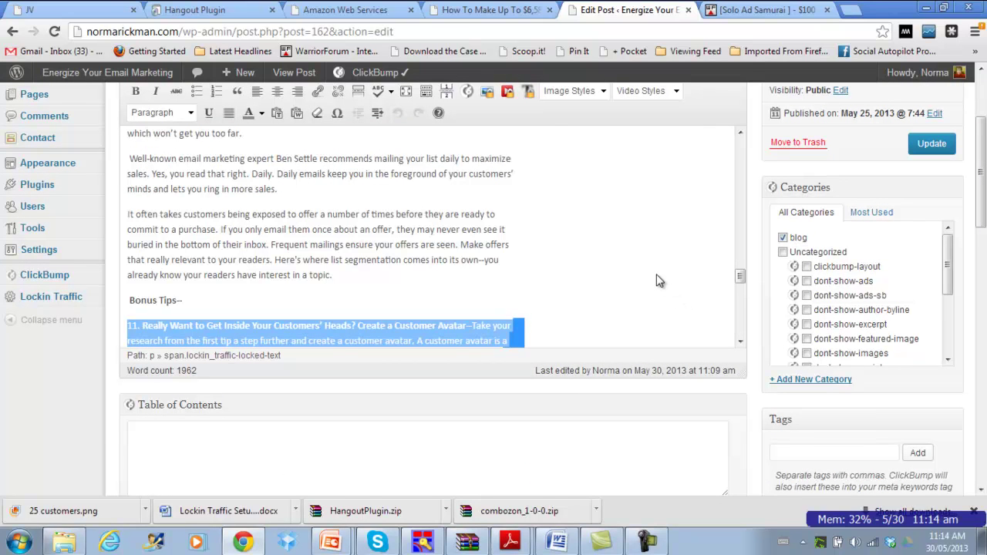
# Unblur bonus tip 11, then lock tip 11 and the following tips as locked text.
pyautogui.click(527, 91)
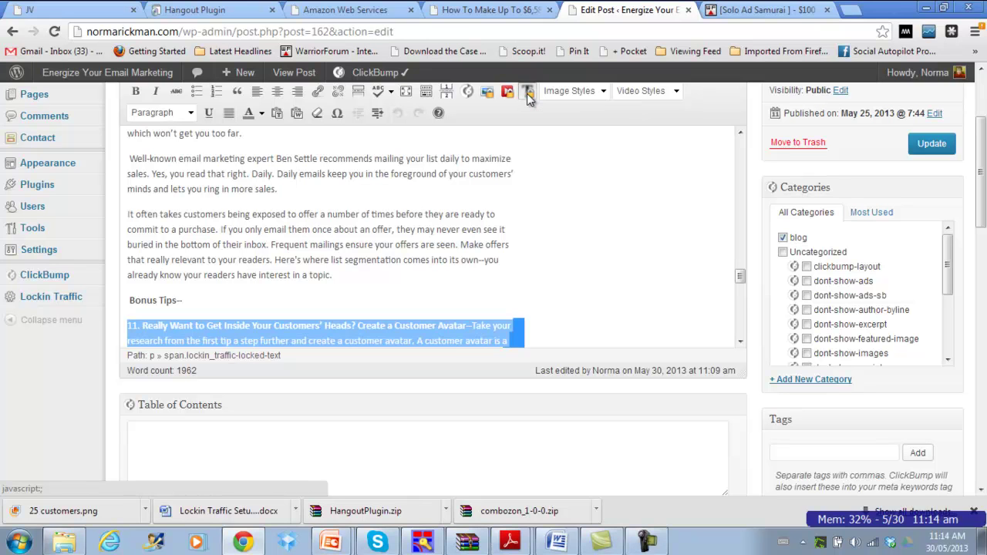
pyautogui.click(592, 294)
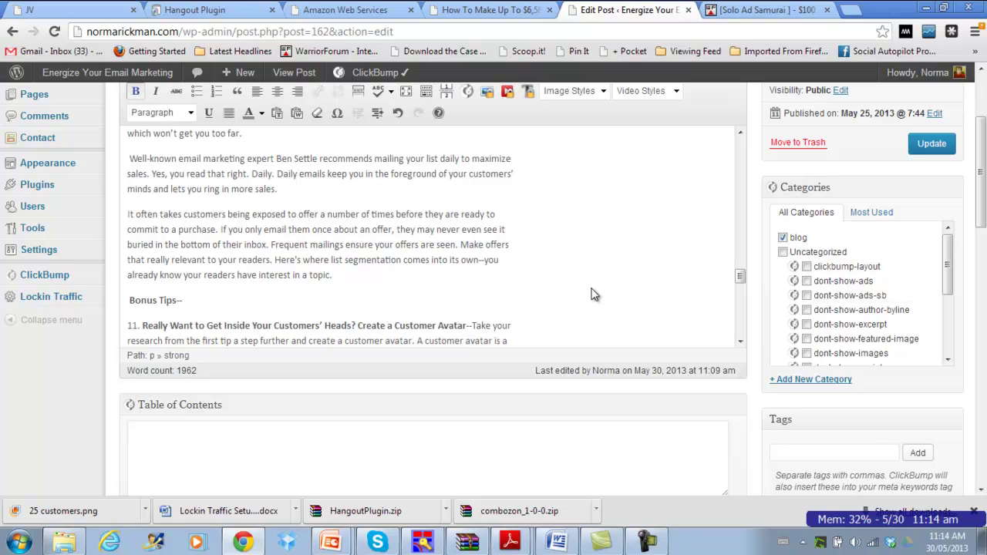
pyautogui.scroll(-2, 591, 291)
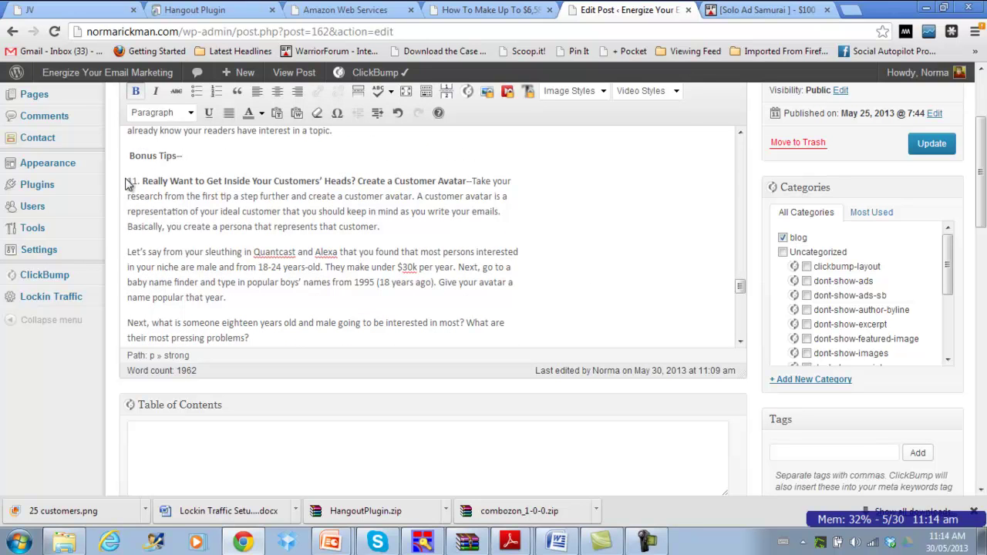
pyautogui.moveTo(128, 180); pyautogui.dragTo(327, 366)
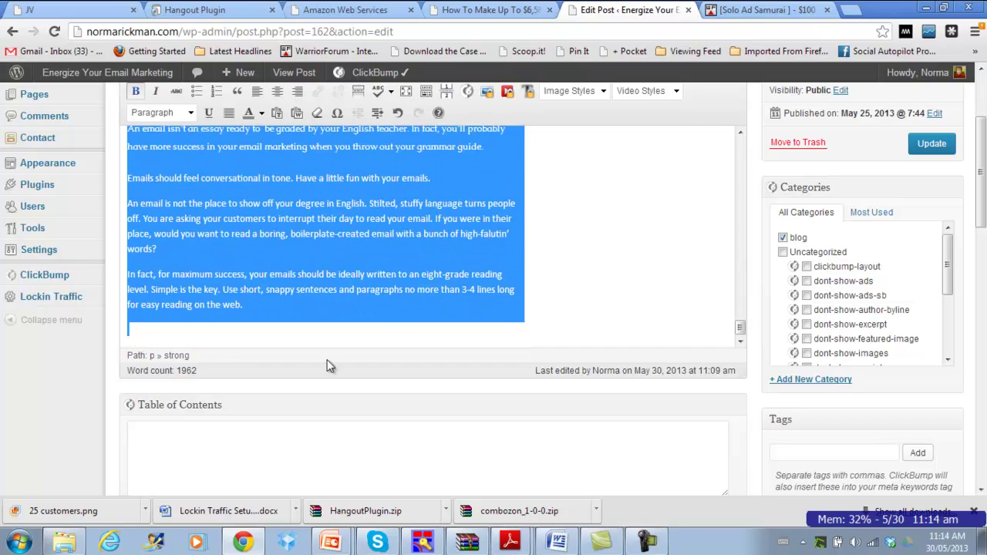
pyautogui.click(527, 91)
# Save the post with the locked bonus tips via Update.
pyautogui.scroll(5, 626, 185)
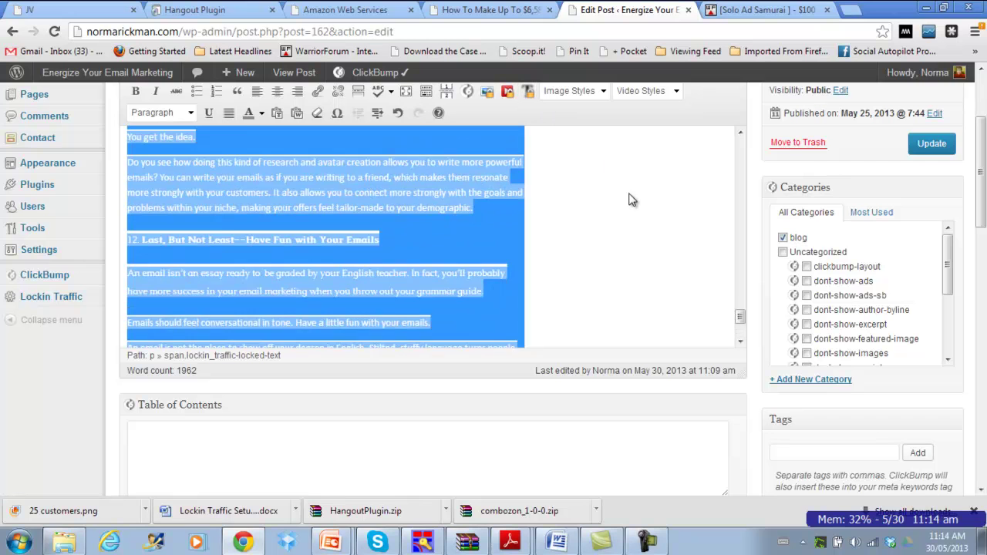
pyautogui.click(932, 144)
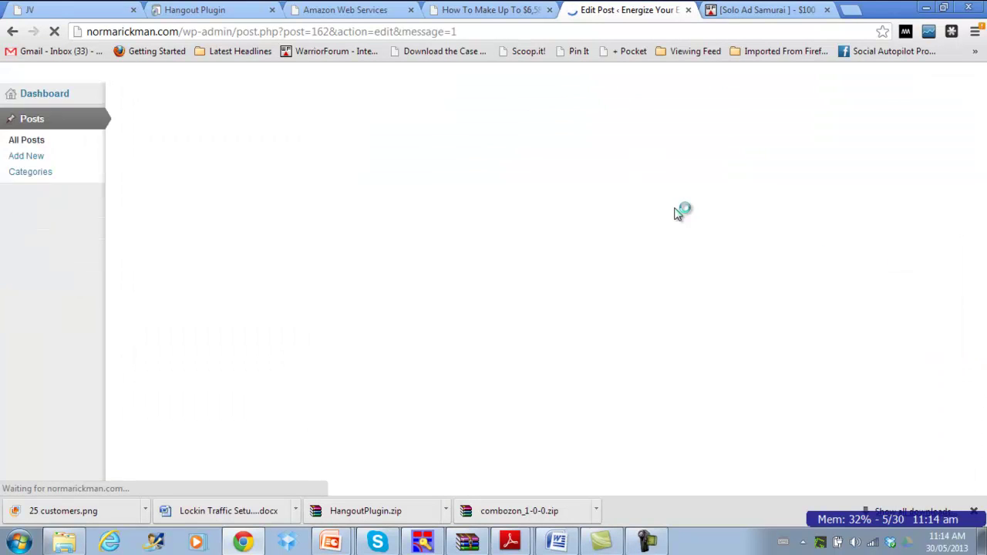
pyautogui.tripleClick(671, 209)
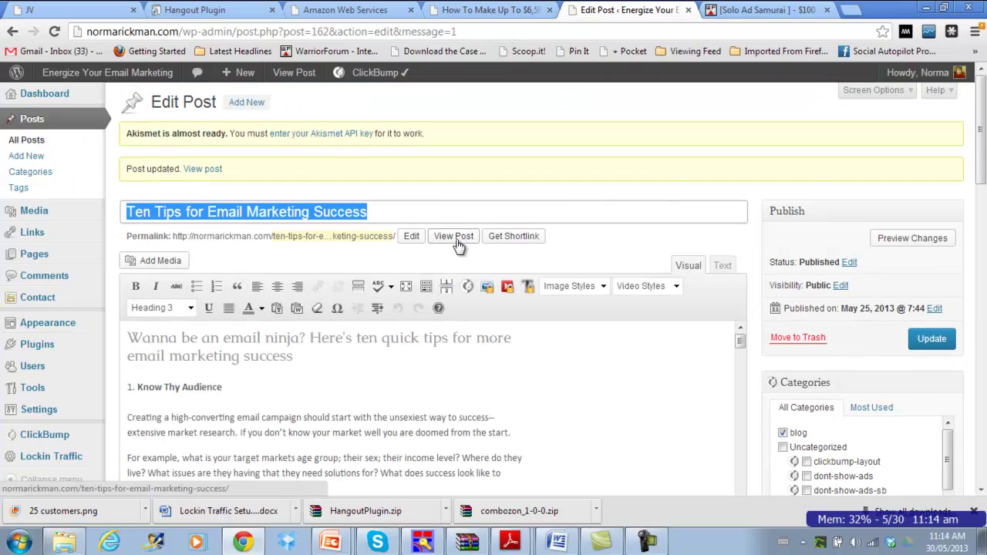
# View the live post and scroll down to the locked Bonus Tips and back up.
pyautogui.click(457, 241)
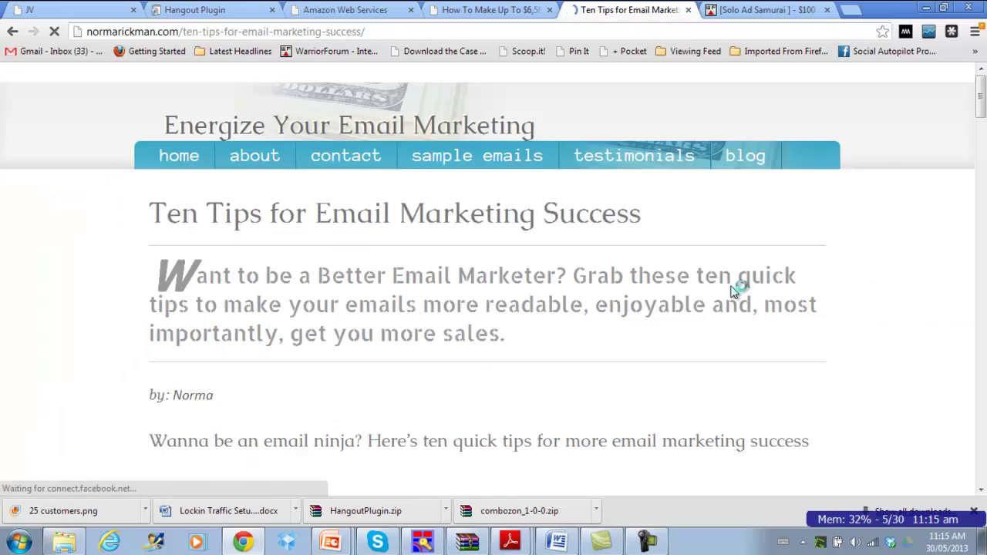
pyautogui.scroll(-10, 736, 288)
pyautogui.scroll(-20, 734, 289)
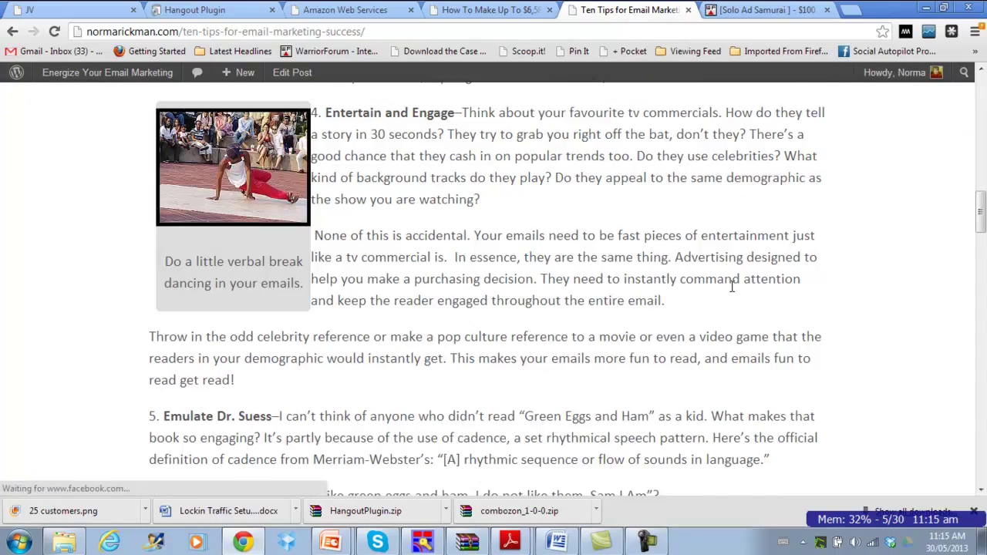
pyautogui.scroll(-10, 733, 289)
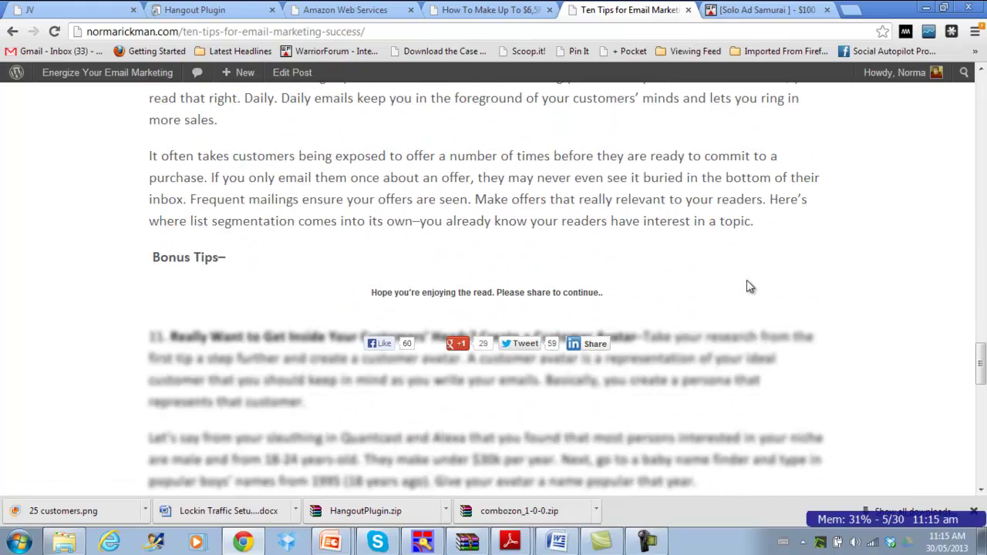
pyautogui.scroll(20, 746, 282)
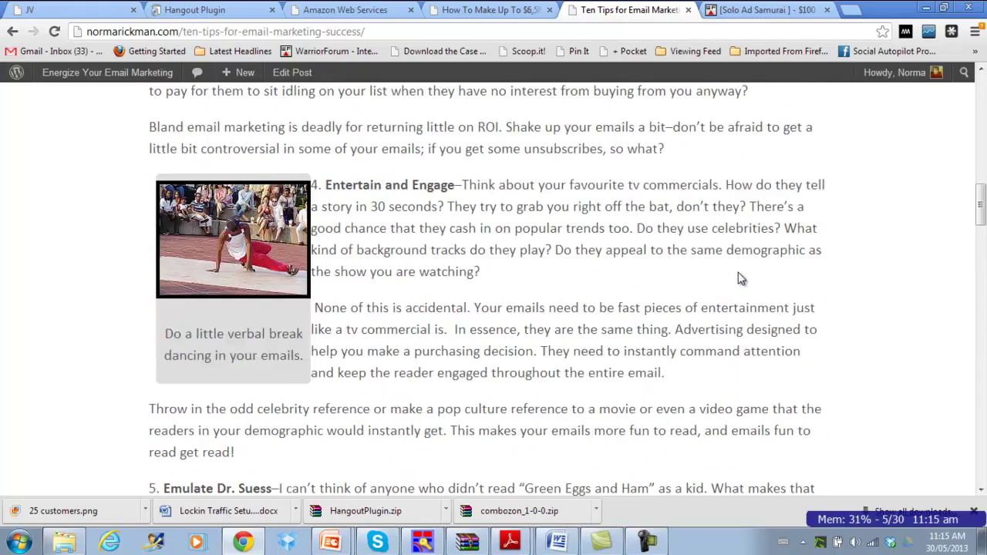
pyautogui.scroll(1, 737, 277)
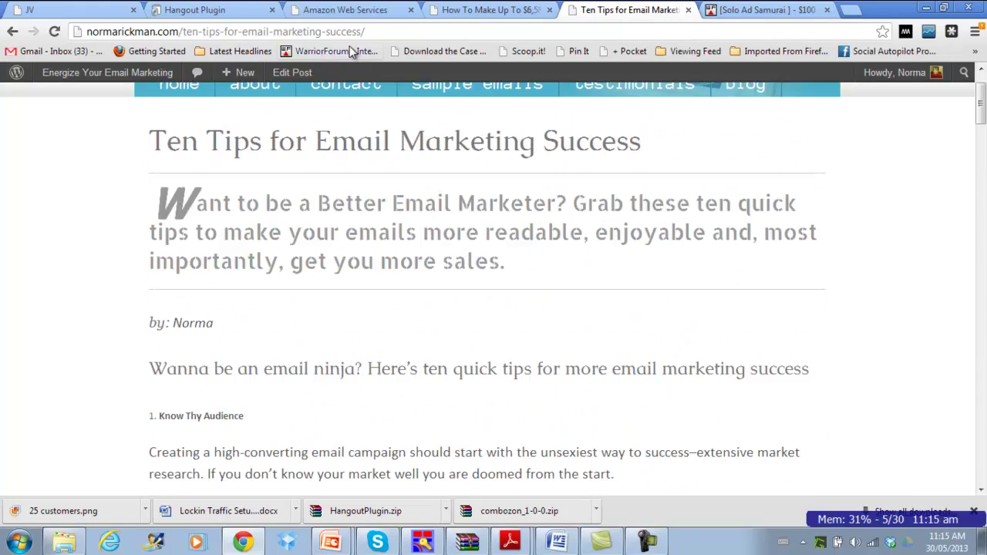
# Go to All Posts and show the traffic statistics for the Ten Tips post.
pyautogui.click(301, 76)
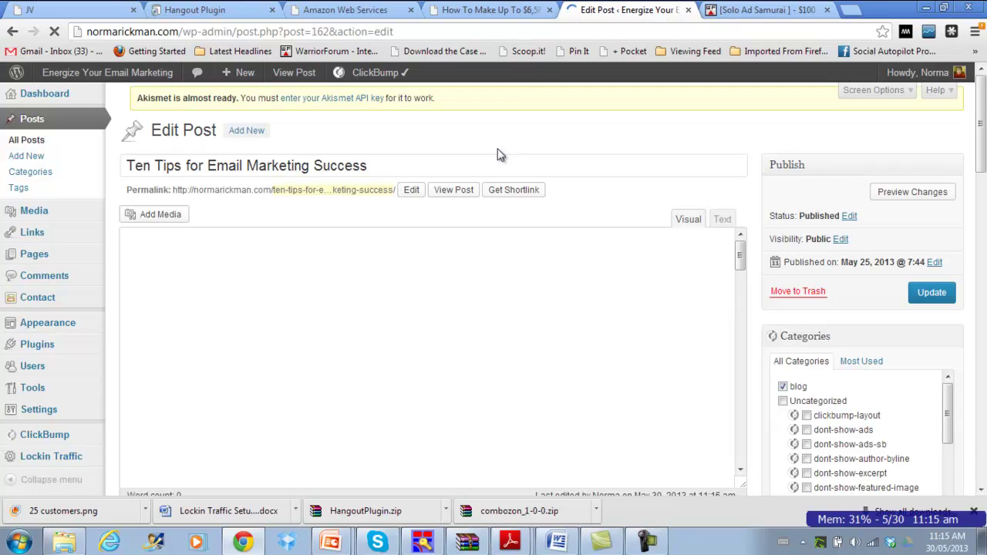
pyautogui.click(32, 140)
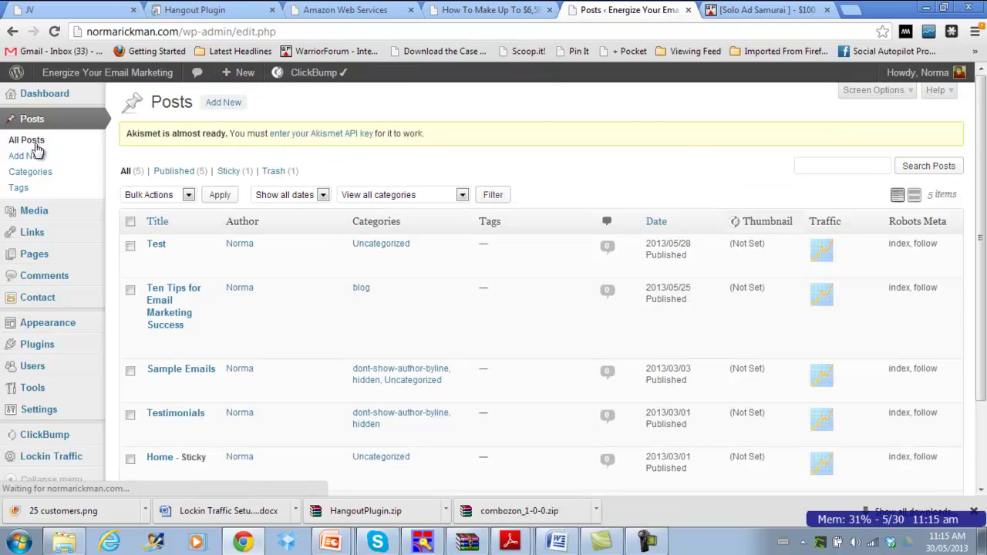
pyautogui.click(824, 296)
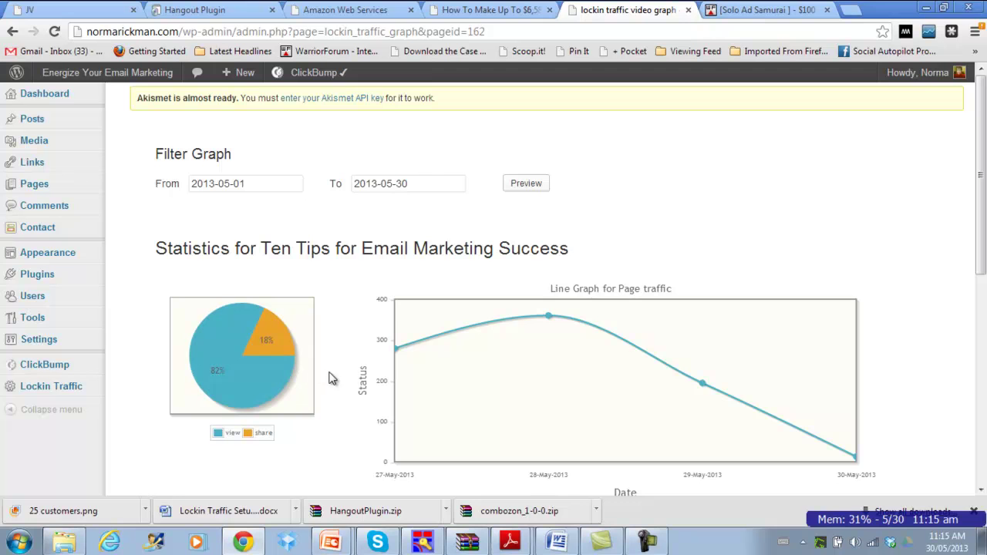
# Scroll down the Ten Tips statistics to the Page Sharing traffic graph.
pyautogui.scroll(-1, 507, 394)
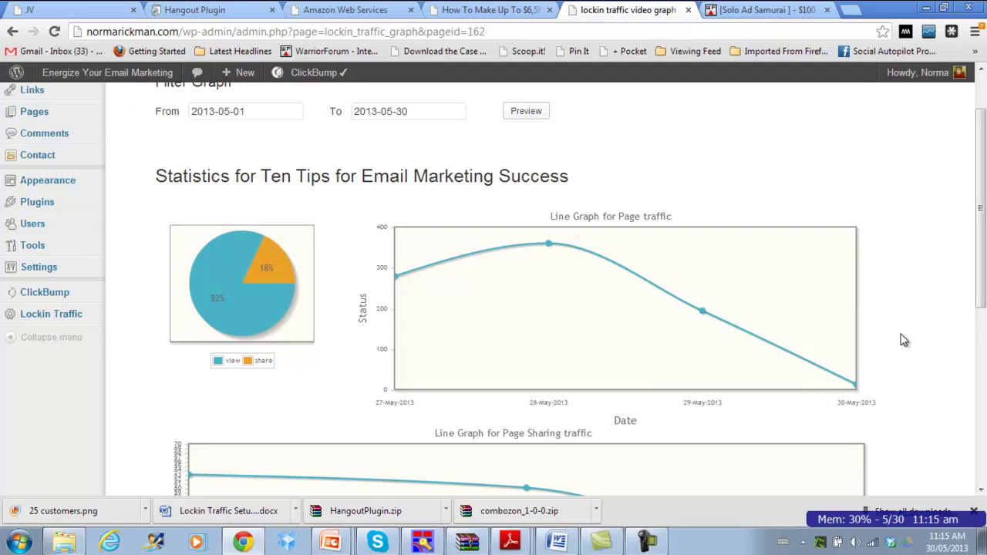
pyautogui.scroll(-1, 899, 346)
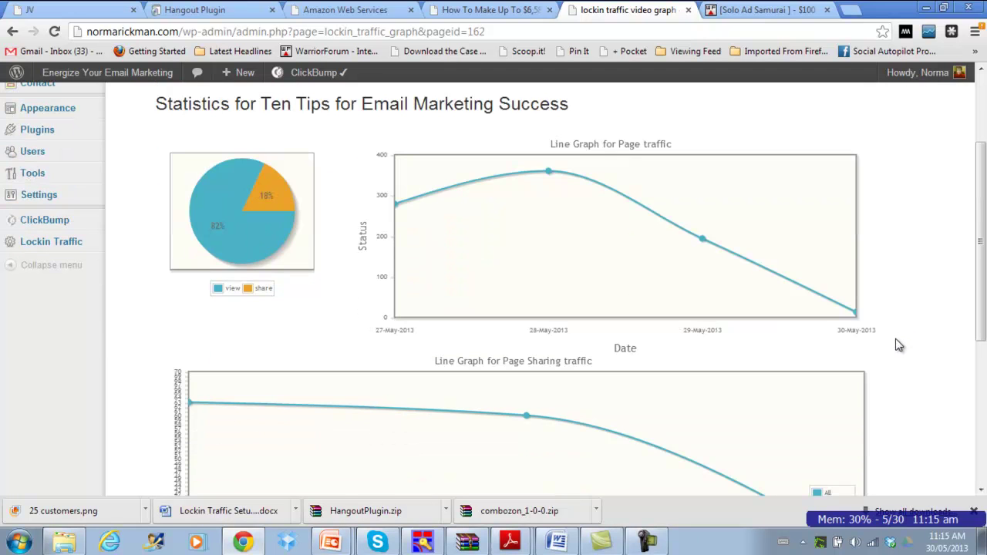
# Scroll through the Lockin Traffic page-sharing graphs to review them.
pyautogui.scroll(-2, 899, 345)
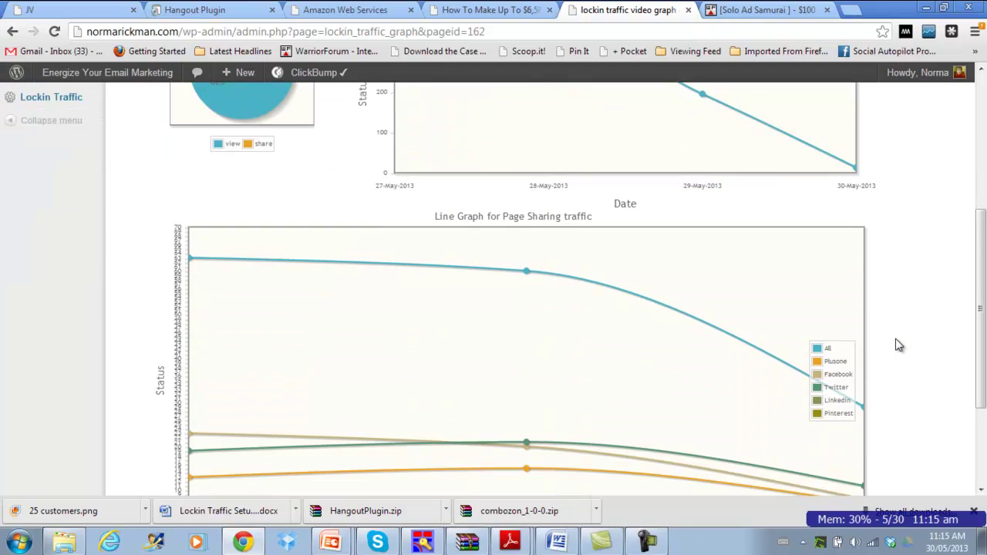
pyautogui.scroll(-1, 899, 345)
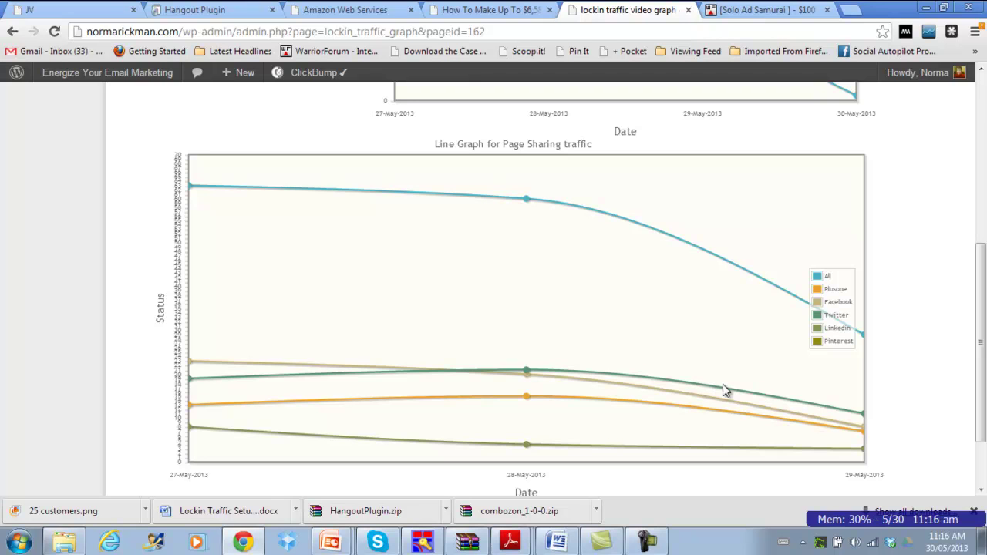
pyautogui.scroll(-1, 725, 391)
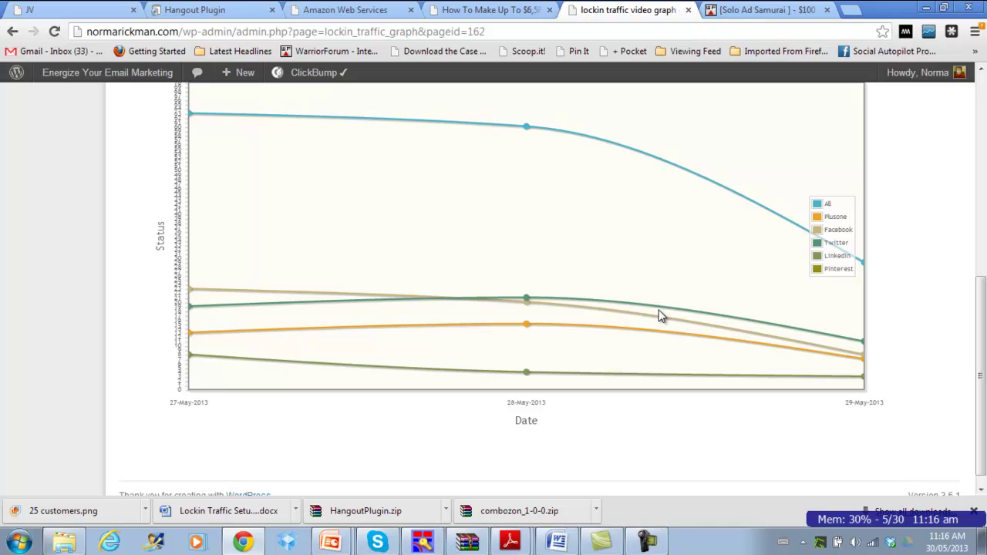
pyautogui.scroll(1, 599, 281)
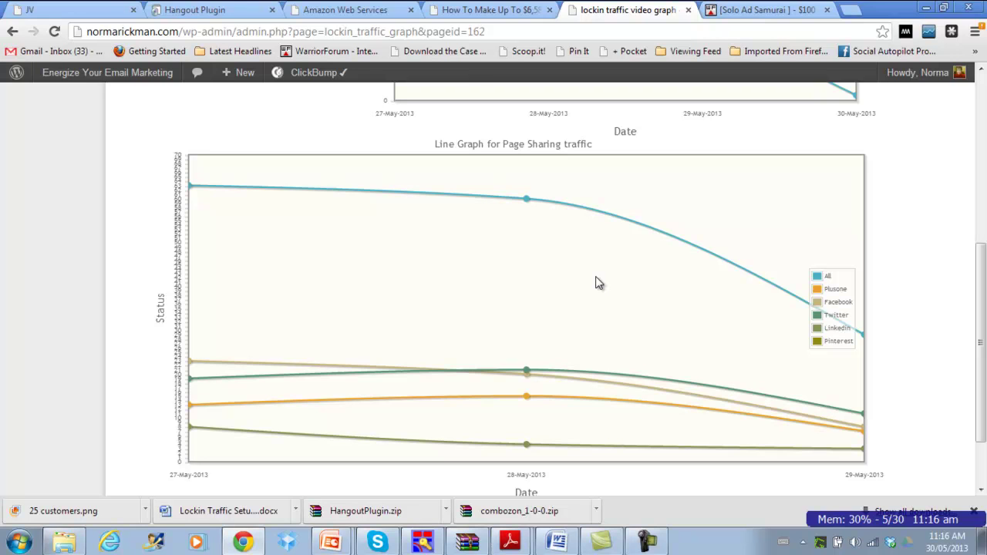
pyautogui.scroll(-1, 603, 290)
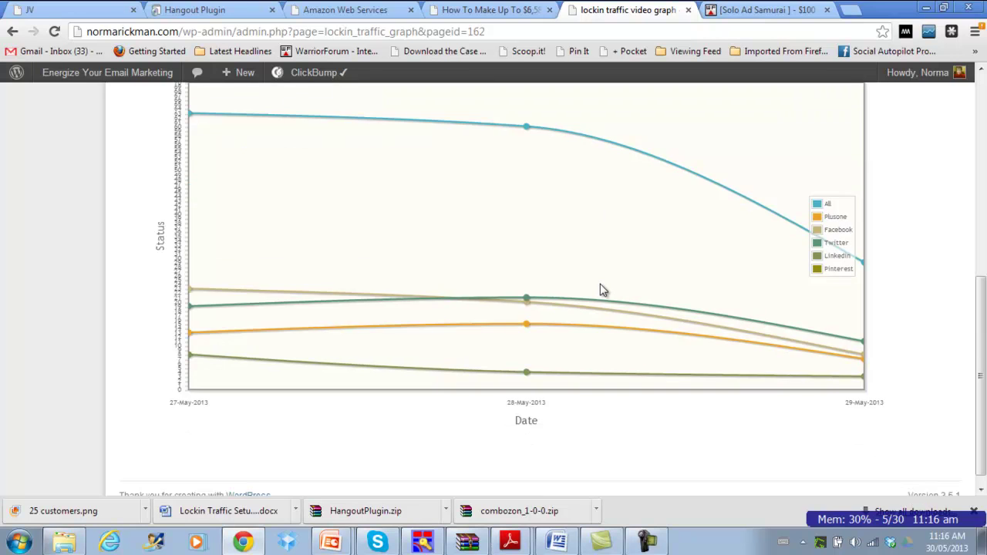
pyautogui.scroll(1, 603, 290)
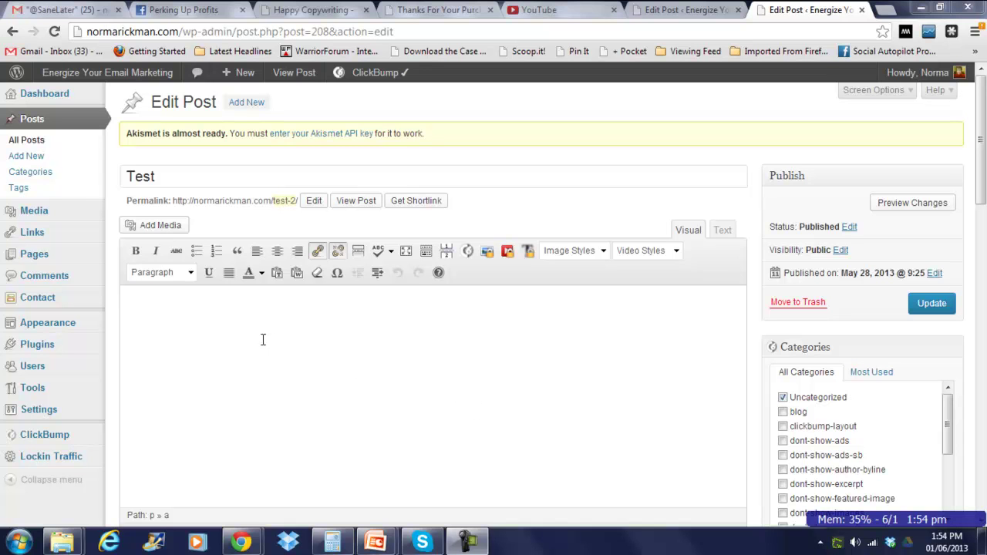
# Insert the palm tree and boat beach photo from the Media Library into the Test post.
pyautogui.click(162, 225)
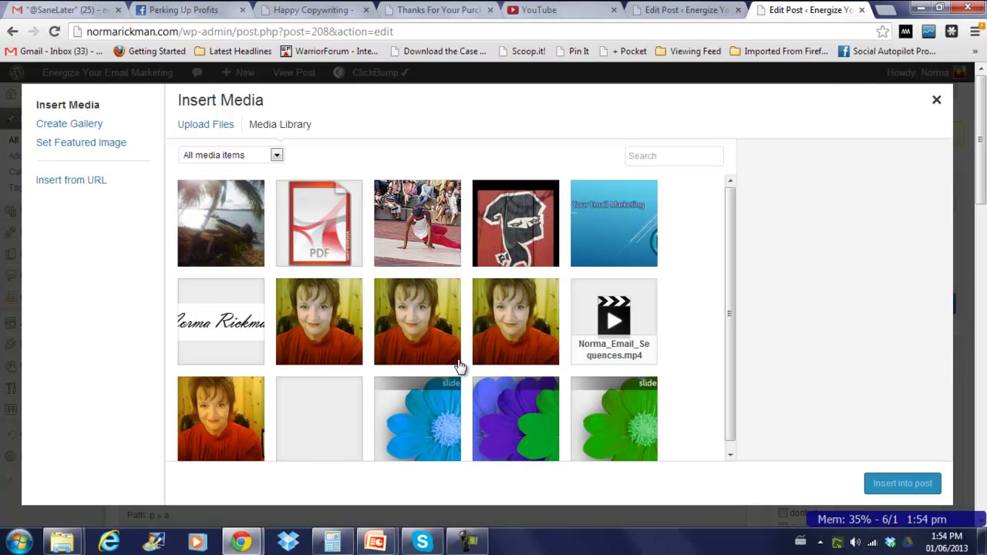
pyautogui.click(231, 236)
pyautogui.click(903, 484)
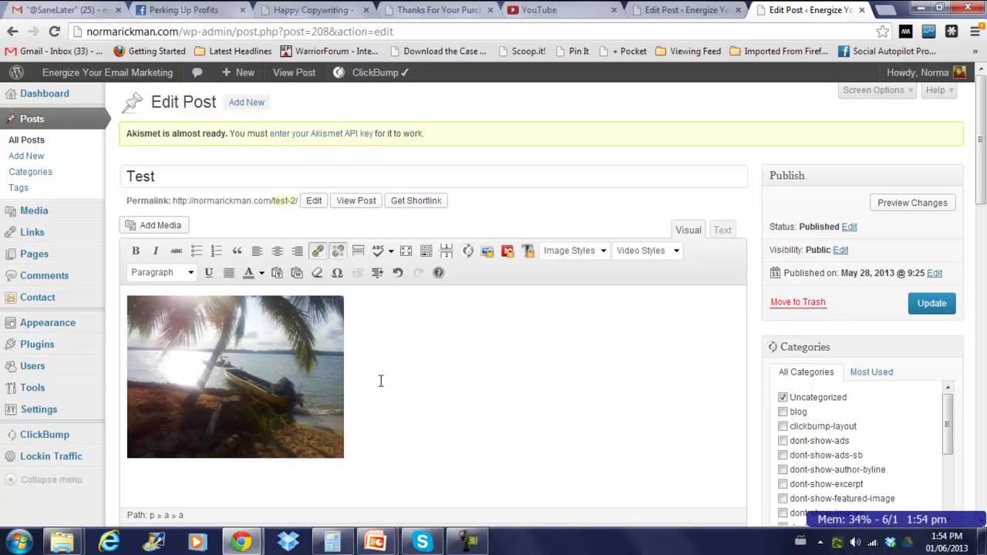
# Lock the beach image, update the Test post, and preview the changes.
pyautogui.click(293, 364)
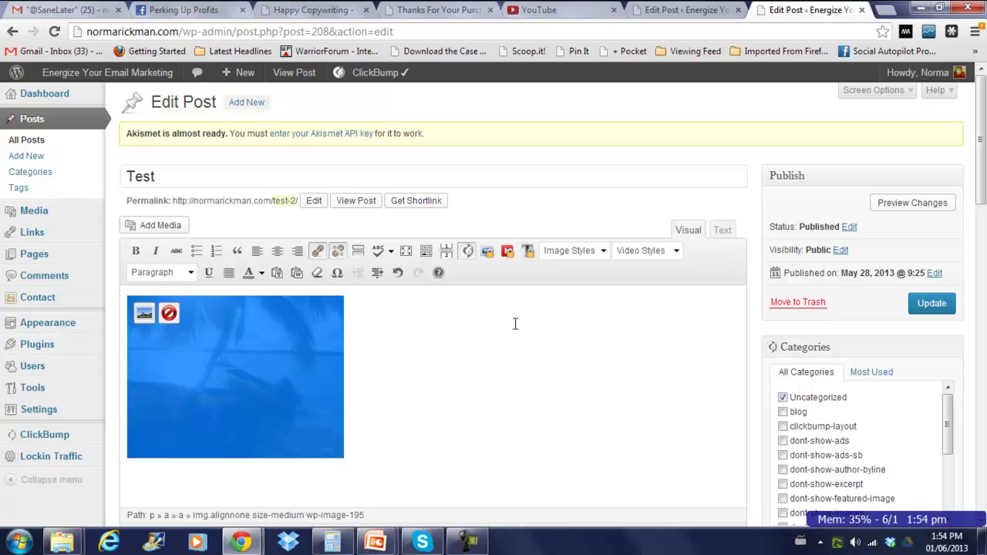
pyautogui.click(486, 253)
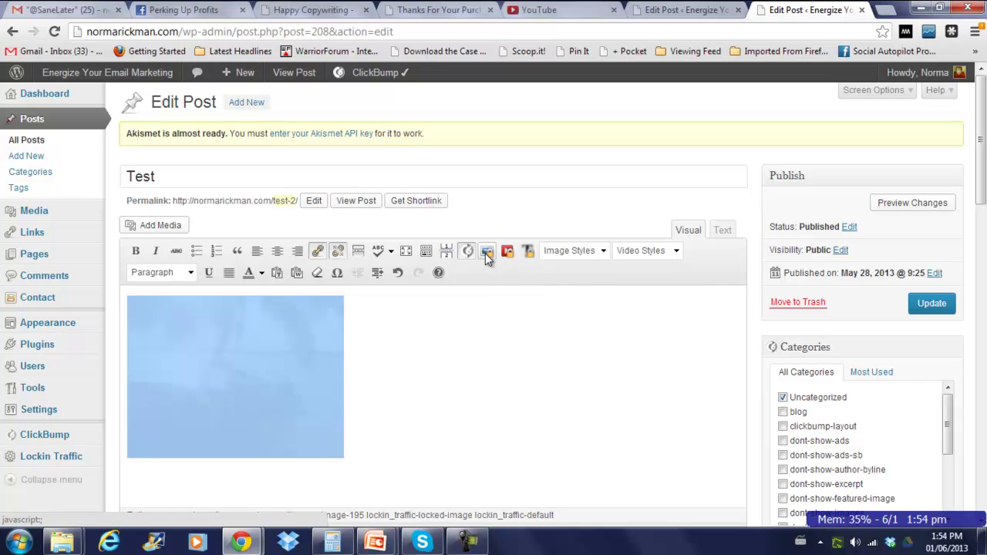
pyautogui.click(936, 304)
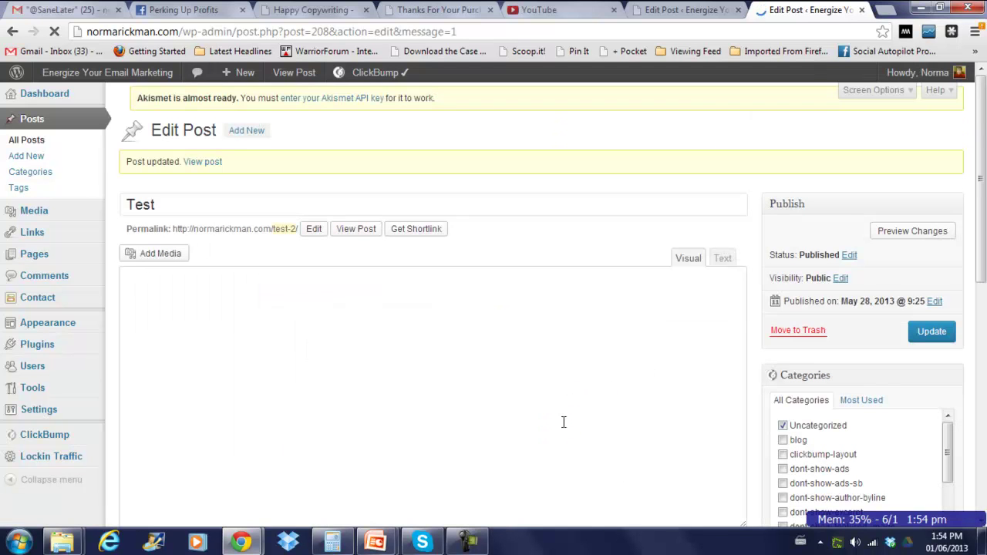
pyautogui.click(913, 240)
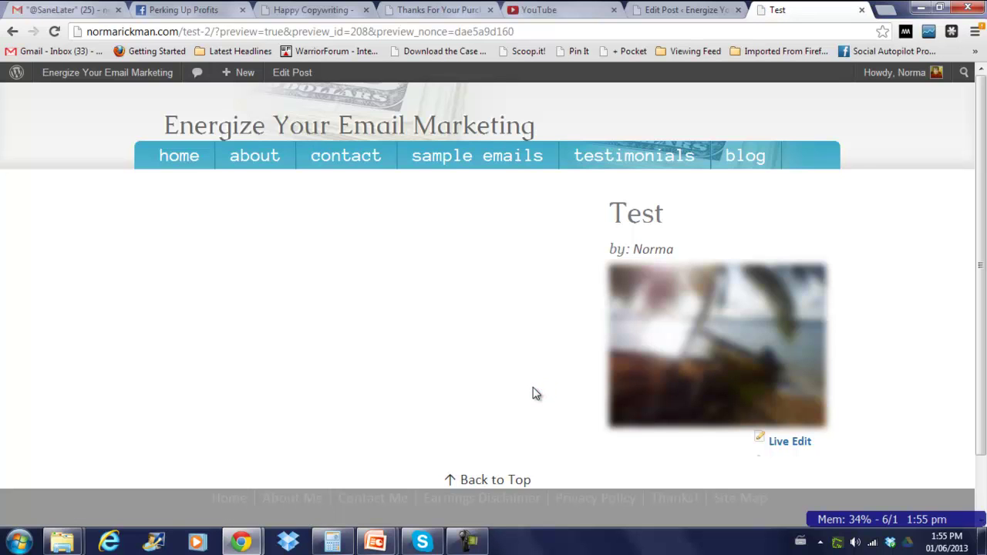
# Check the share bar over the blurred beach image, then return to the Test post editor.
pyautogui.moveTo(672, 350)
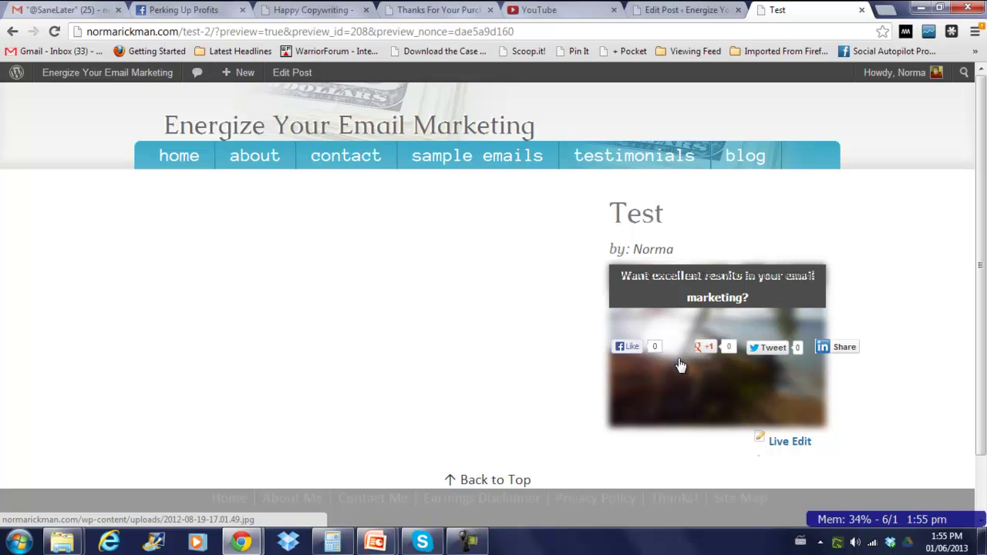
pyautogui.click(285, 76)
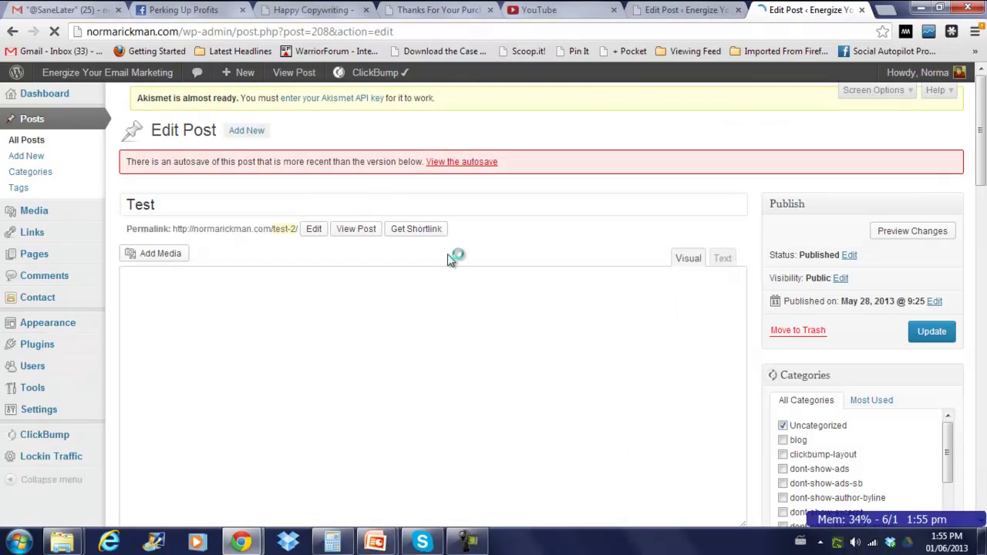
# Remove the lock from the beach image so it displays unblurred.
pyautogui.click(279, 409)
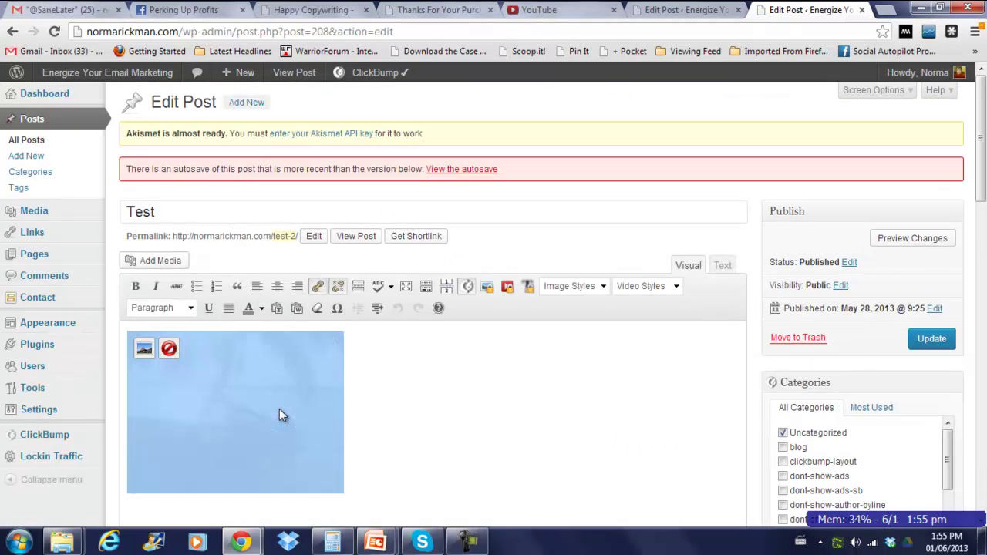
pyautogui.click(487, 287)
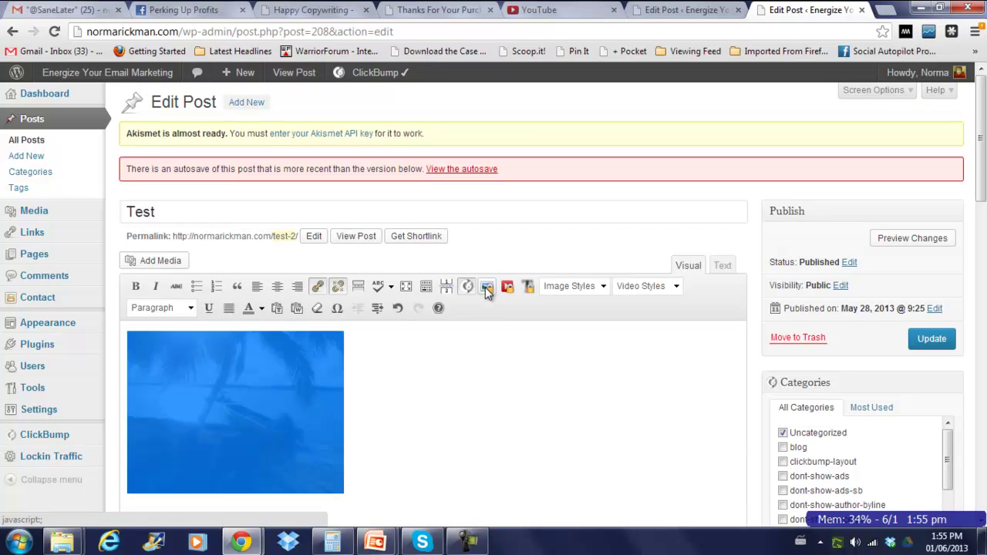
pyautogui.click(422, 431)
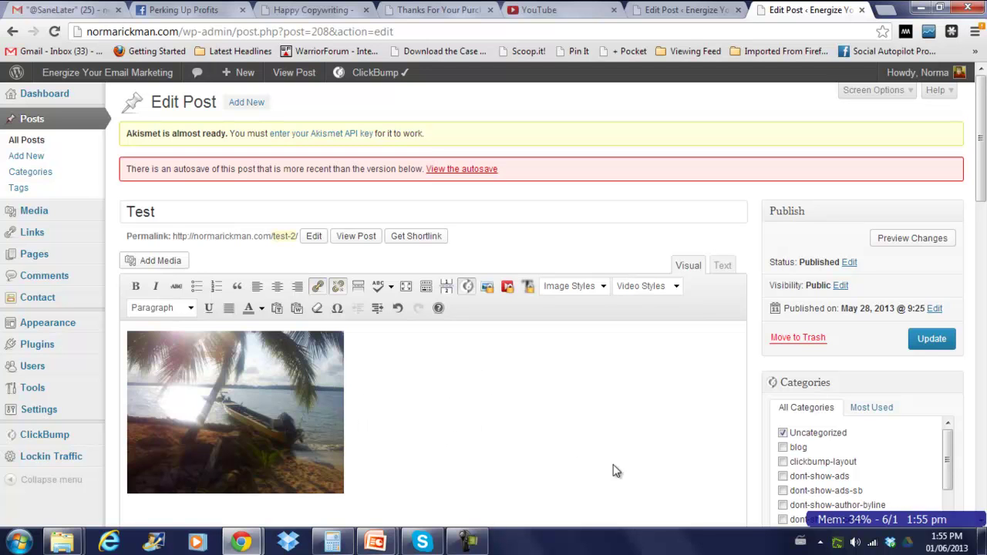
pyautogui.click(478, 545)
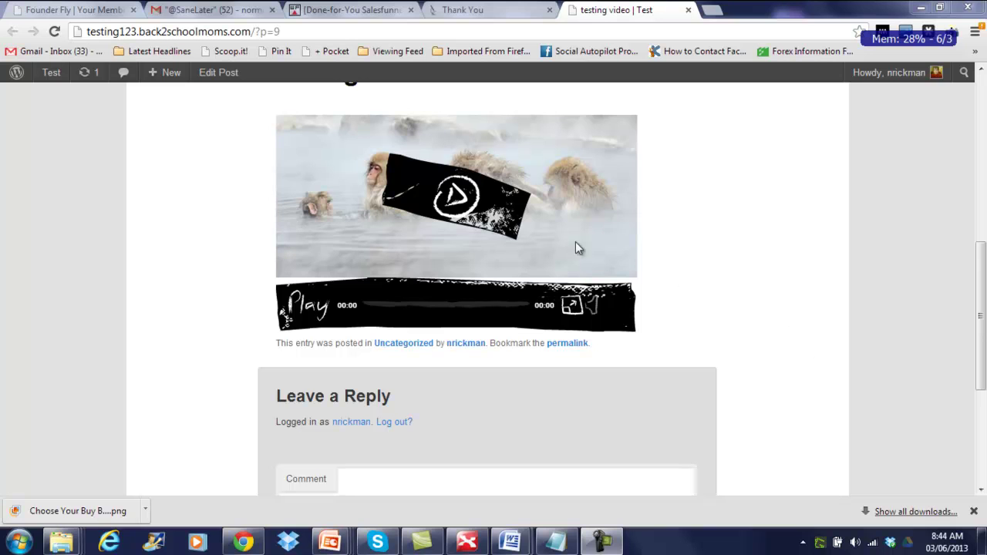
# Play the video on the 'testing video' post so the Testing Opt In form appears.
pyautogui.click(457, 202)
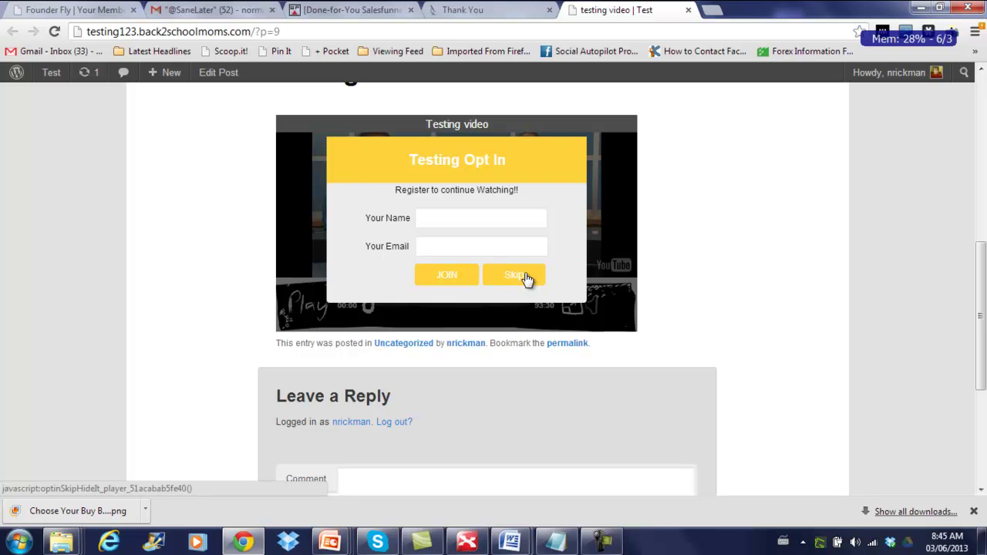
# Skip the Testing Opt In form so the YouTube video keeps playing.
pyautogui.click(526, 279)
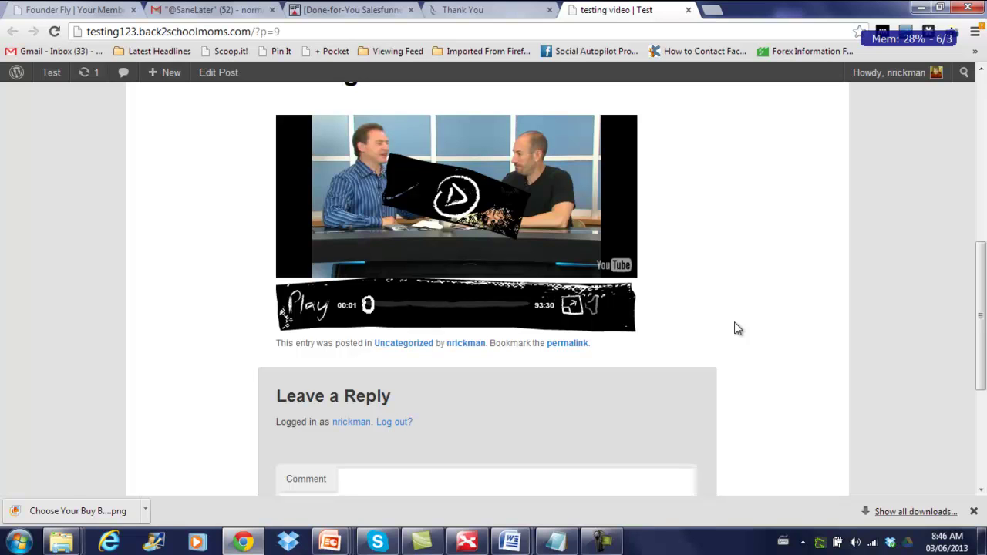
# Browse the MailChimp, GetResponse, AWeber, iContact and ConstantContact tabs, ending on WebsitePopup.
pyautogui.click(601, 543)
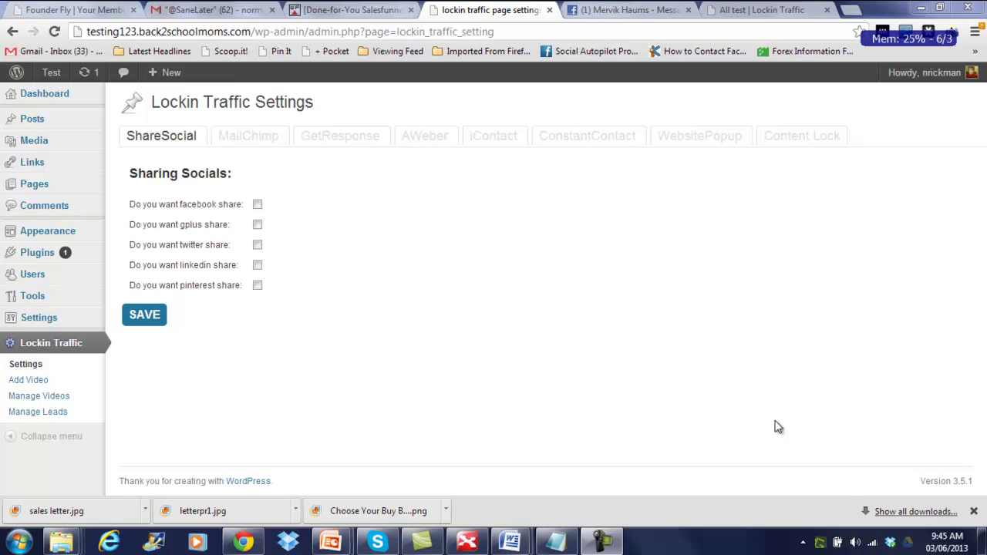
pyautogui.click(259, 142)
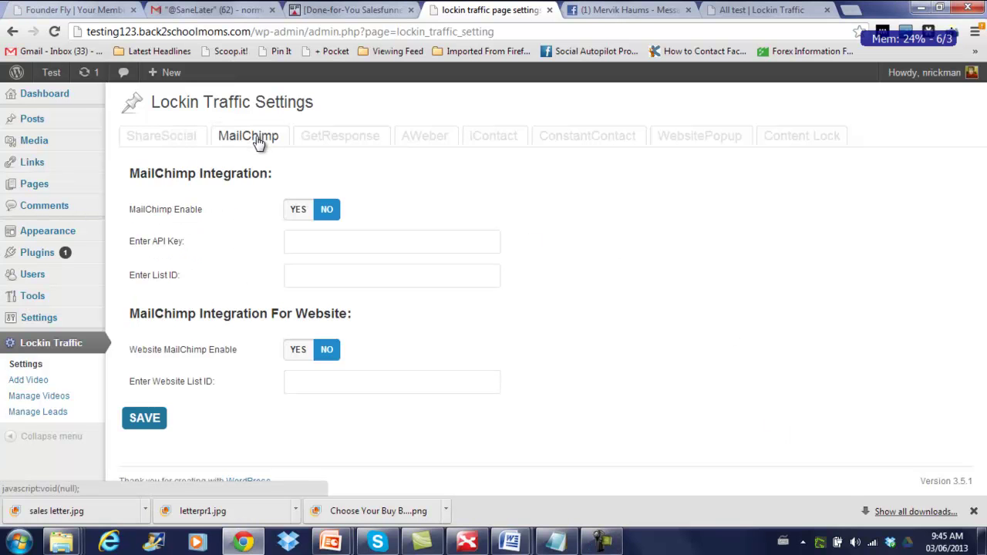
pyautogui.click(347, 146)
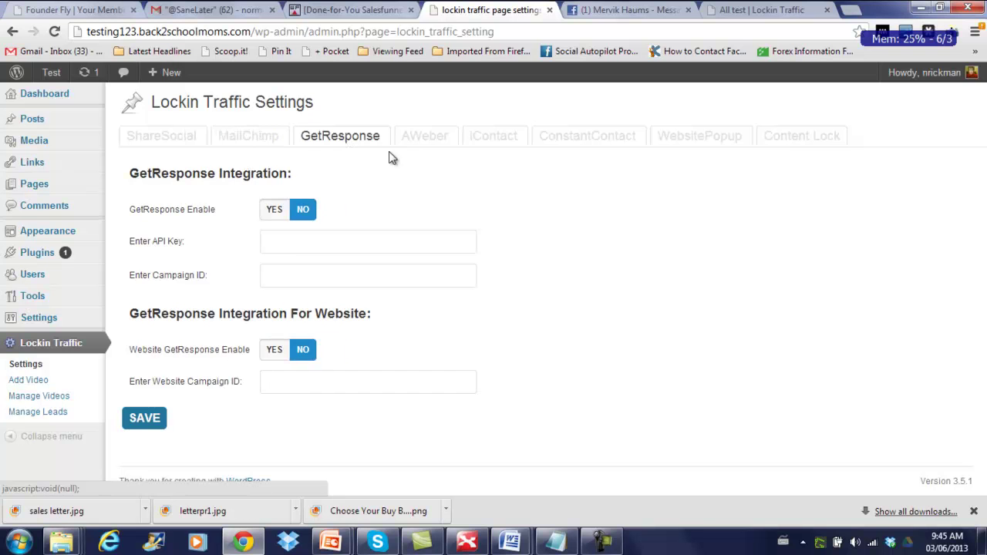
pyautogui.click(445, 145)
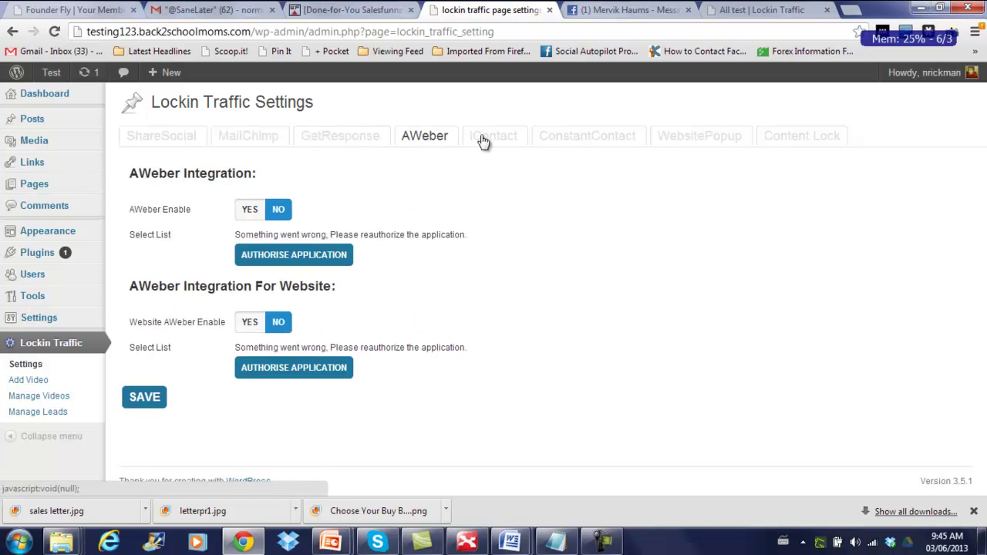
pyautogui.click(485, 141)
pyautogui.click(588, 143)
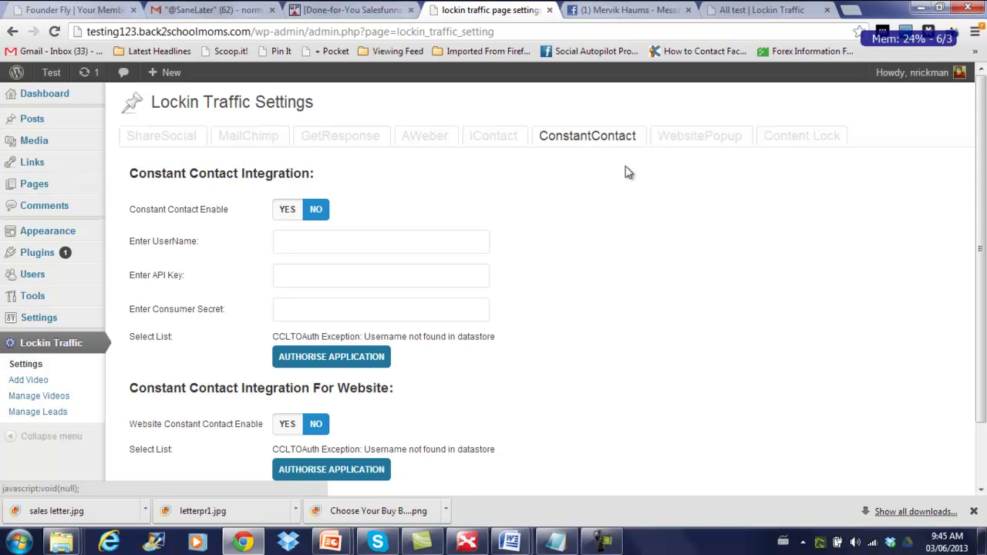
pyautogui.click(700, 141)
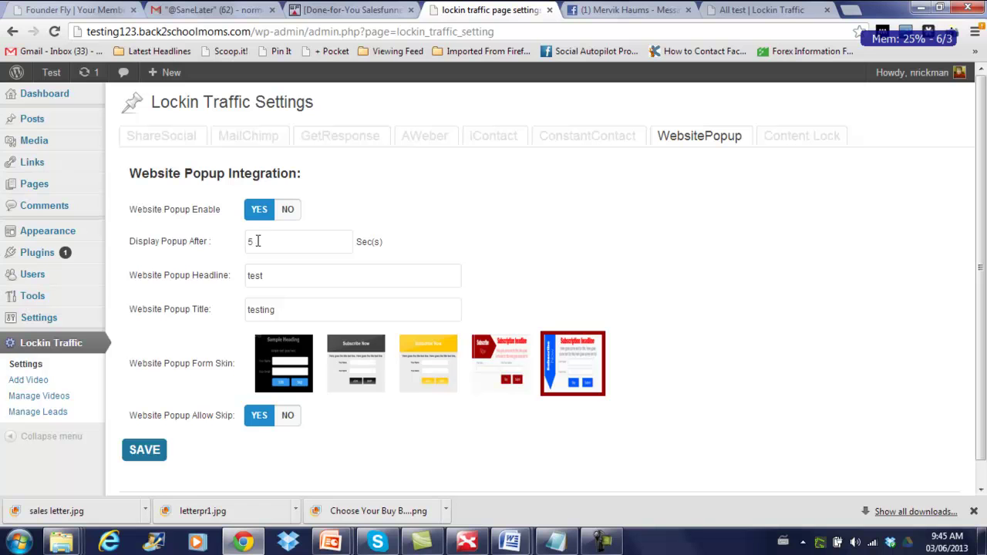
# Change the Display Popup After delay from 5 to 10 seconds.
pyautogui.moveTo(251, 242); pyautogui.dragTo(239, 242)
pyautogui.write('1')
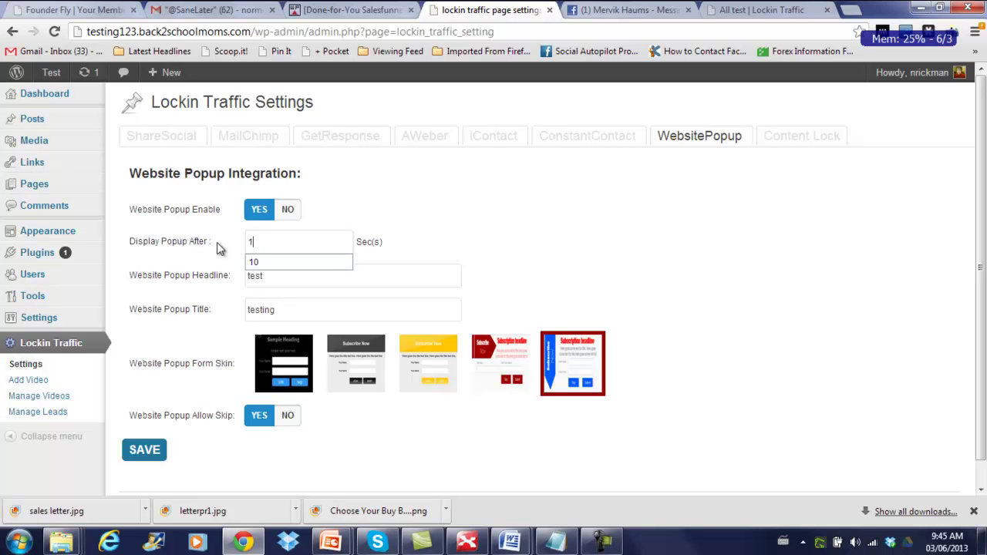
pyautogui.write('0')
pyautogui.click(259, 263)
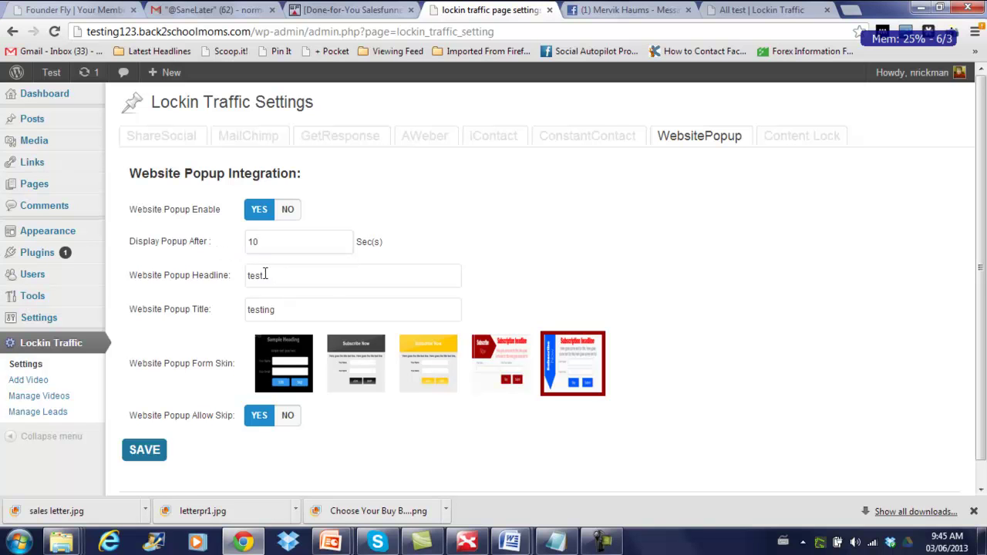
# Pick the yellow Website Popup Form Skin after trying the dark and grey skins.
pyautogui.click(285, 349)
pyautogui.click(377, 378)
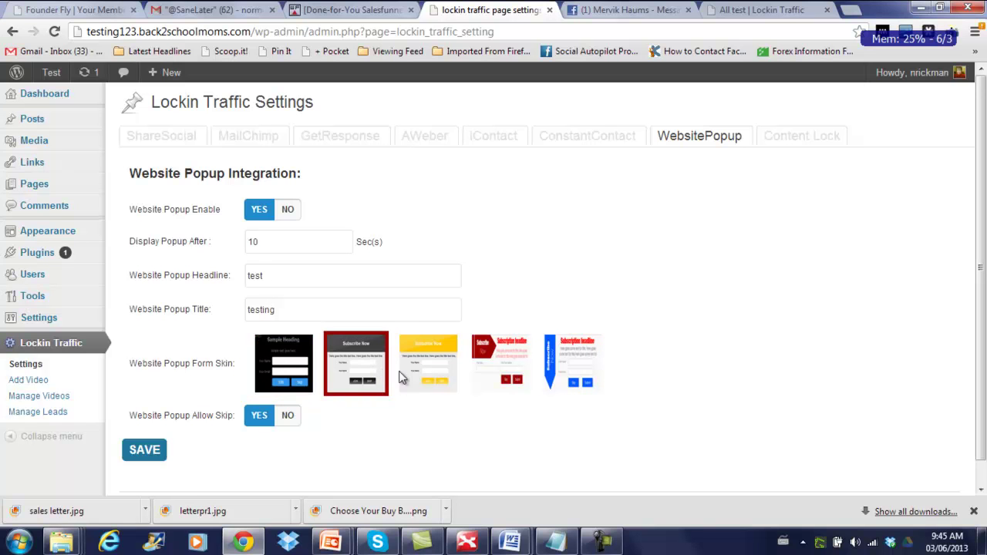
pyautogui.click(428, 378)
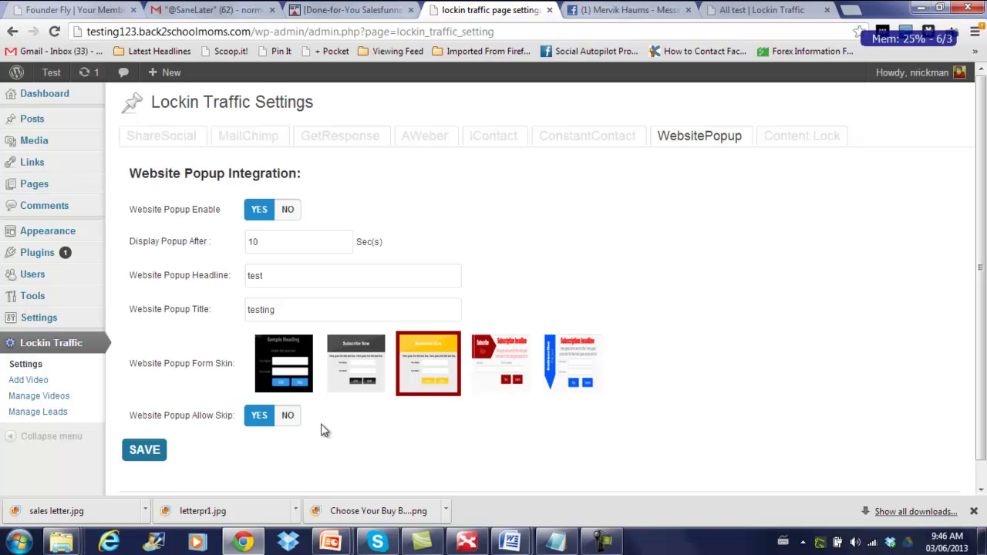
# Save the Website Popup settings.
pyautogui.click(141, 452)
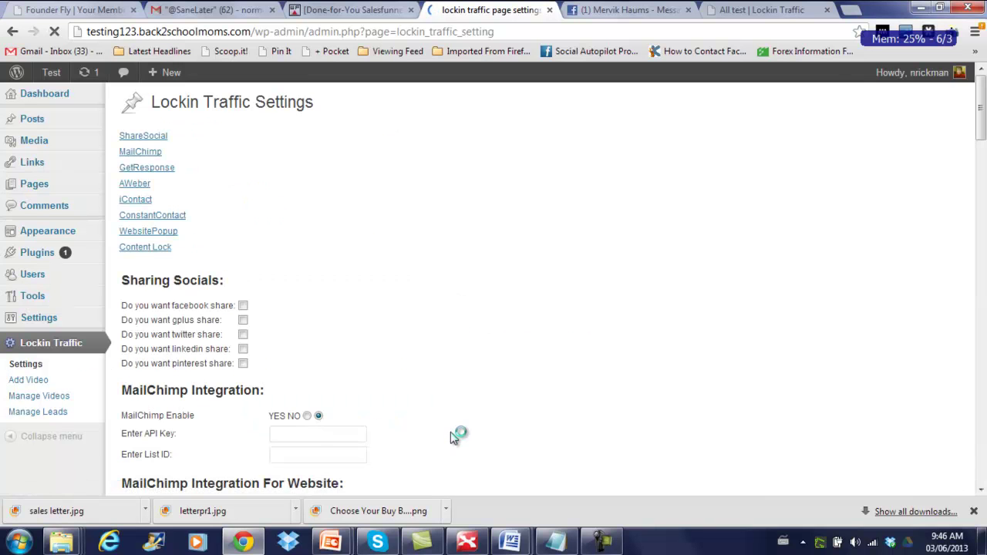